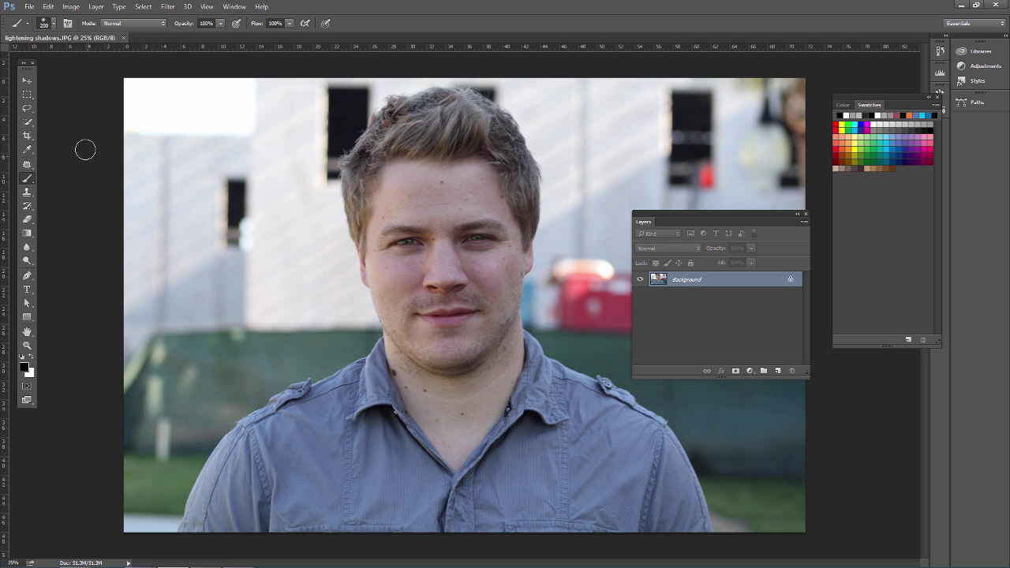
Show the Clone Stamp tool flyout in the toolbox.
left_click(27, 192)
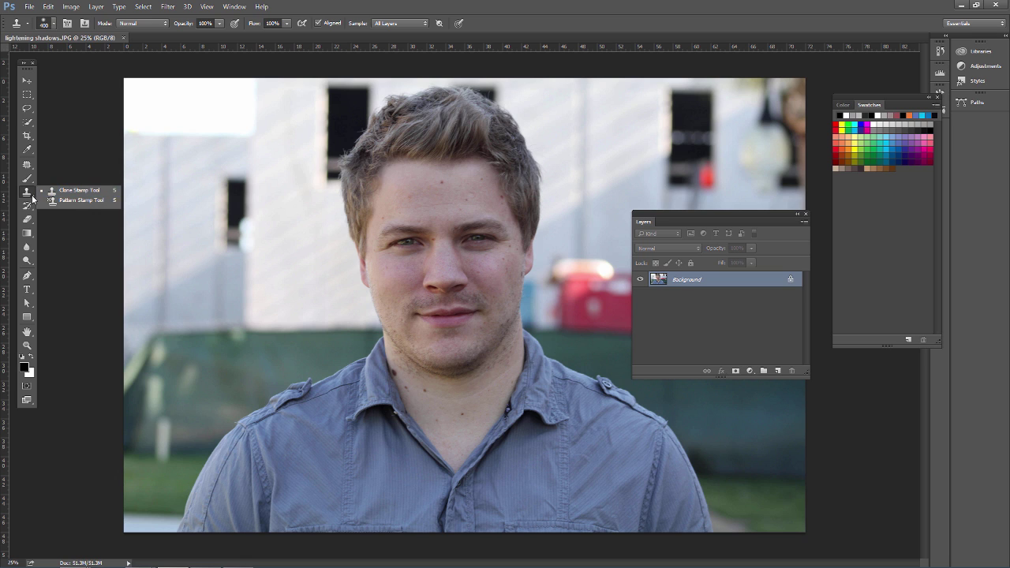
Select the Spot Healing Brush and duplicate the Background into Layer 1 with Ctrl+J.
left_click(27, 164)
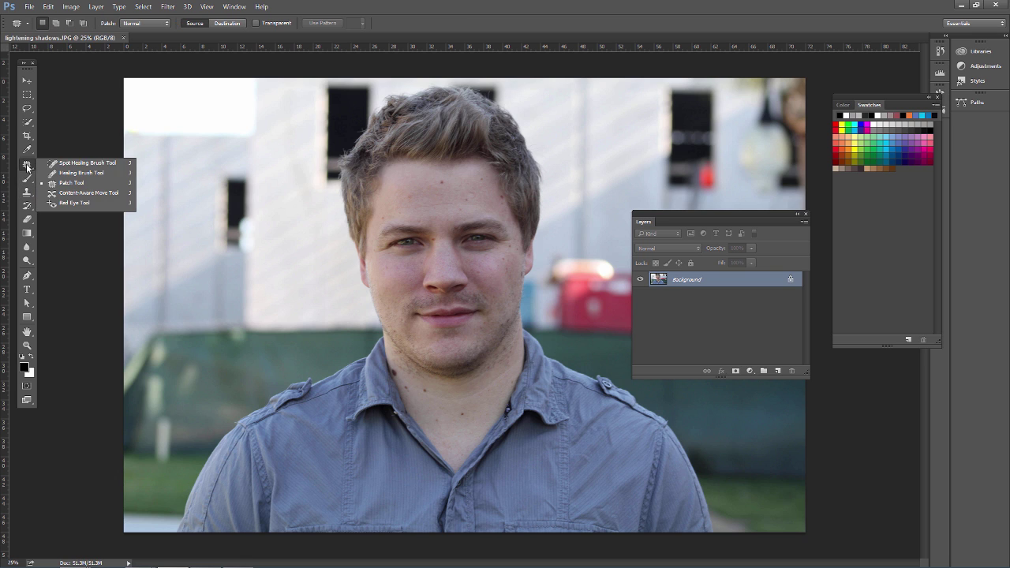
left_click(79, 167)
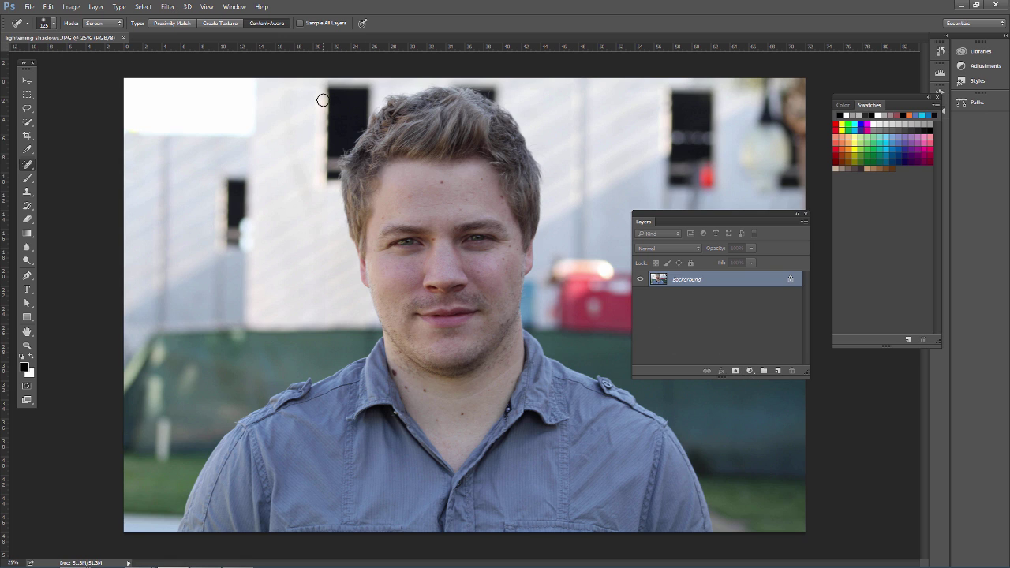
key("ctrl+j")
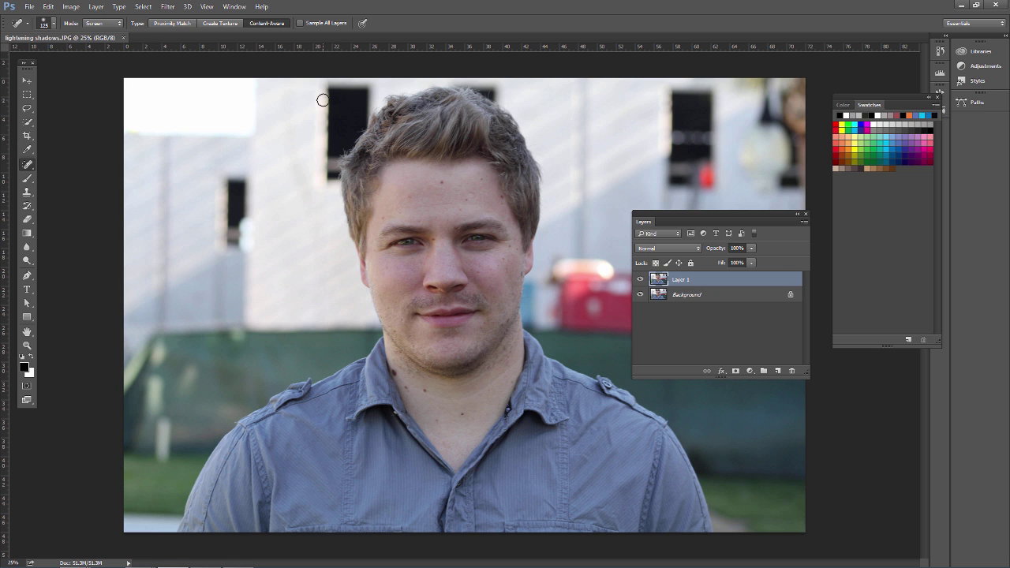
Open Layer 1 in the Camera Raw Filter, zoom into the face, and choose Spot Removal.
left_click(168, 7)
left_click(194, 67)
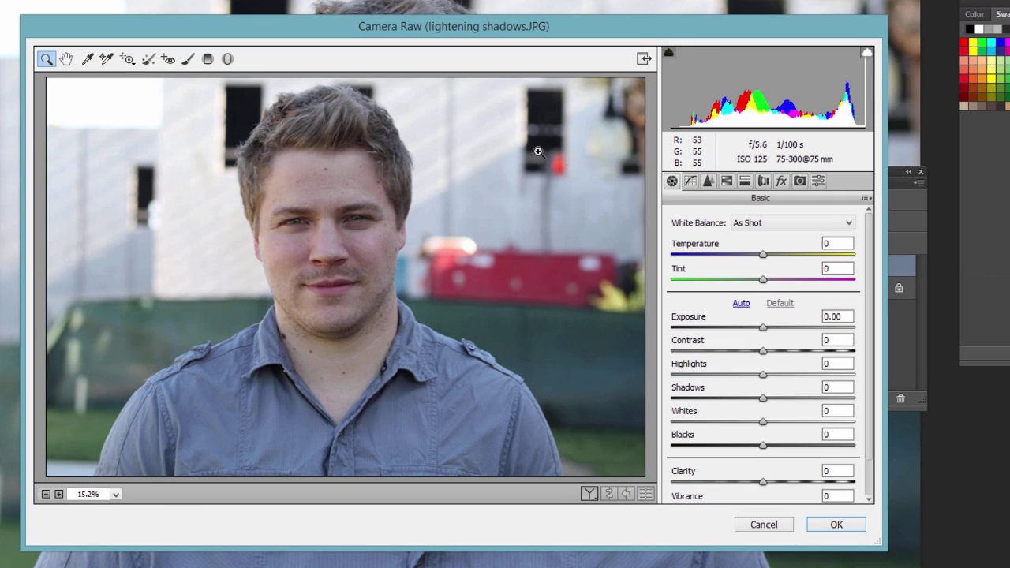
left_click_drag(187, 91, 484, 384)
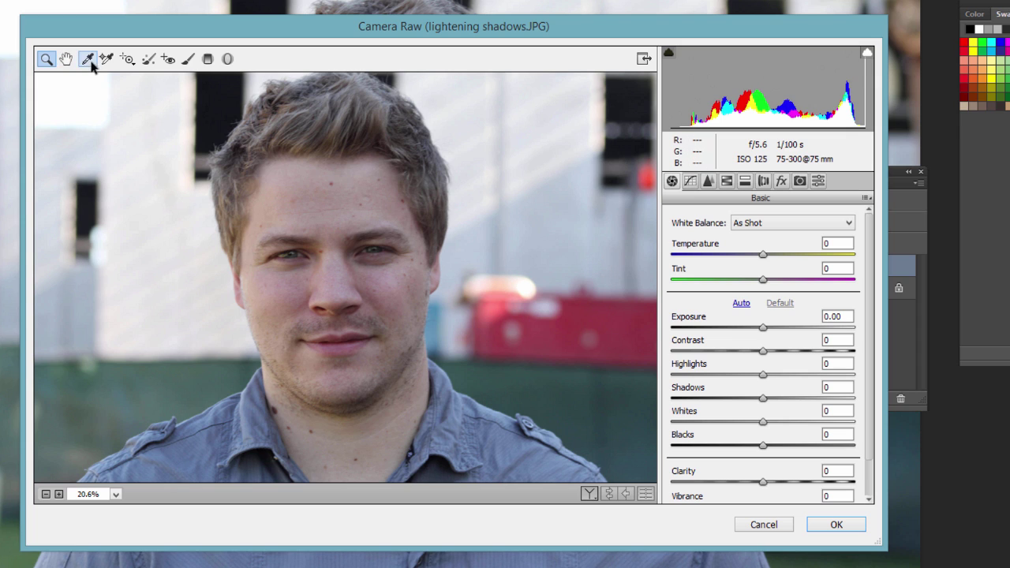
left_click(149, 61)
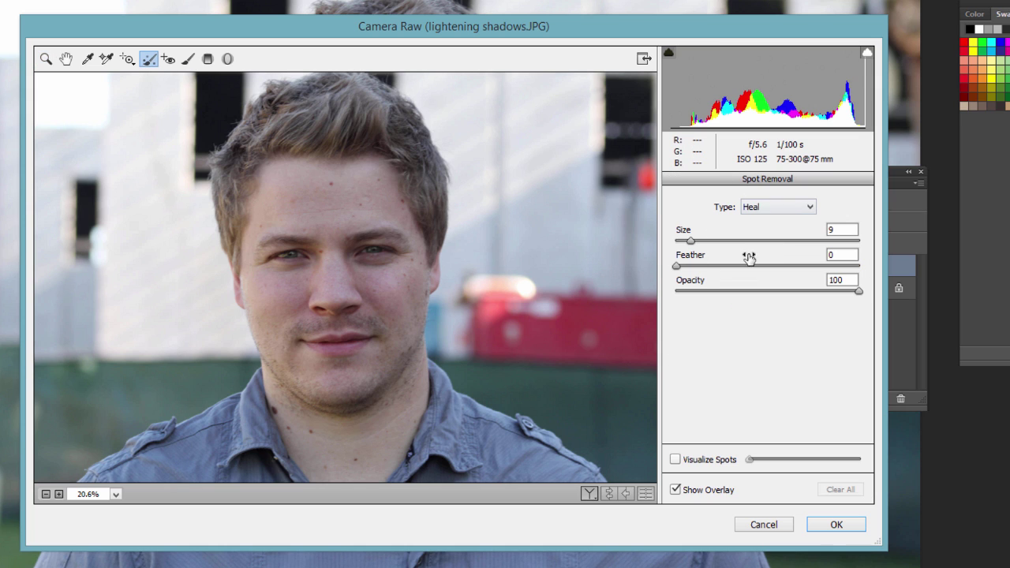
Set the Spot Removal brush size to 34 using the slider and bracket keys.
left_click_drag(691, 241, 711, 242)
key("bracketright")
key("bracketright")
key("bracketright")
key("bracketright")
key("bracketright")
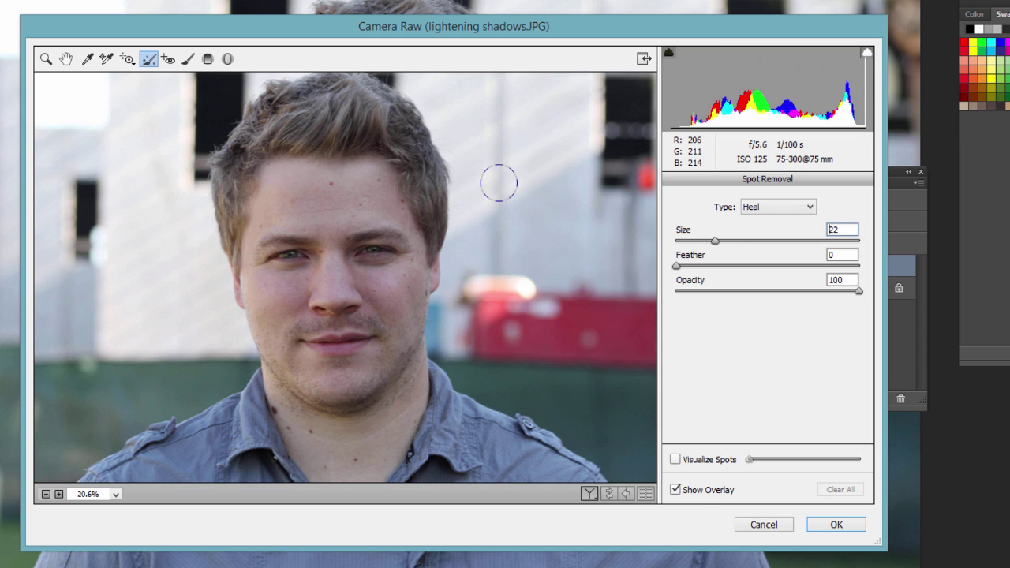
key("bracketright")
key("bracketright")
key("bracketright")
key("bracketright")
key("bracketright")
key("bracketright")
key("bracketright")
key("bracketright")
key("bracketright")
key("bracketright")
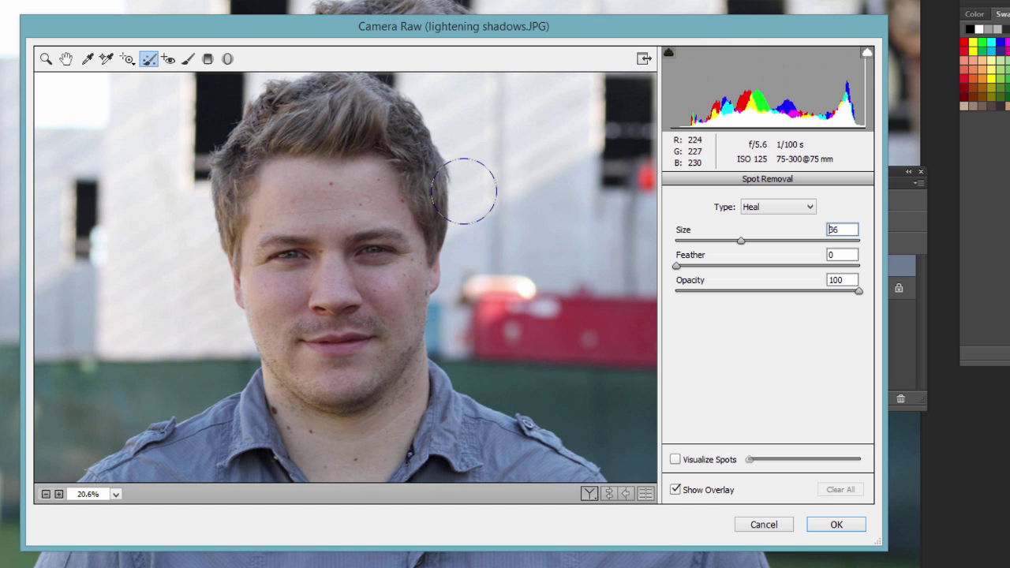
key("bracketleft")
key("bracketleft")
key("bracketright")
key("bracketright")
key("bracketright")
key("bracketright")
key("bracketright")
key("bracketright")
key("bracketright")
key("bracketright")
key("bracketright")
key("bracketright")
key("bracketright")
key("bracketright")
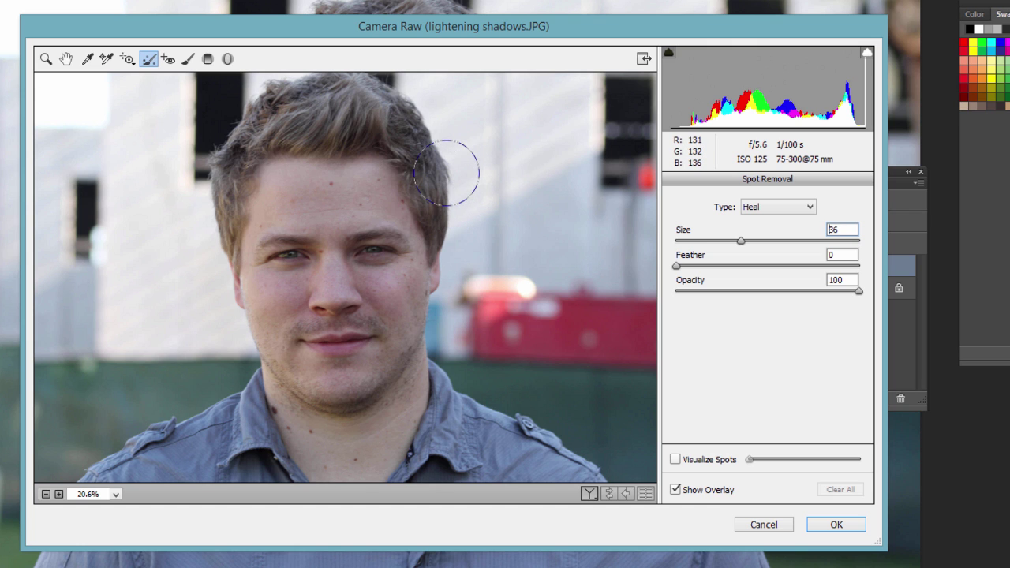
key("bracketleft")
key("bracketleft")
key("bracketleft")
key("bracketleft")
key("bracketleft")
key("bracketleft")
key("bracketleft")
key("bracketleft")
key("bracketleft")
key("bracketleft")
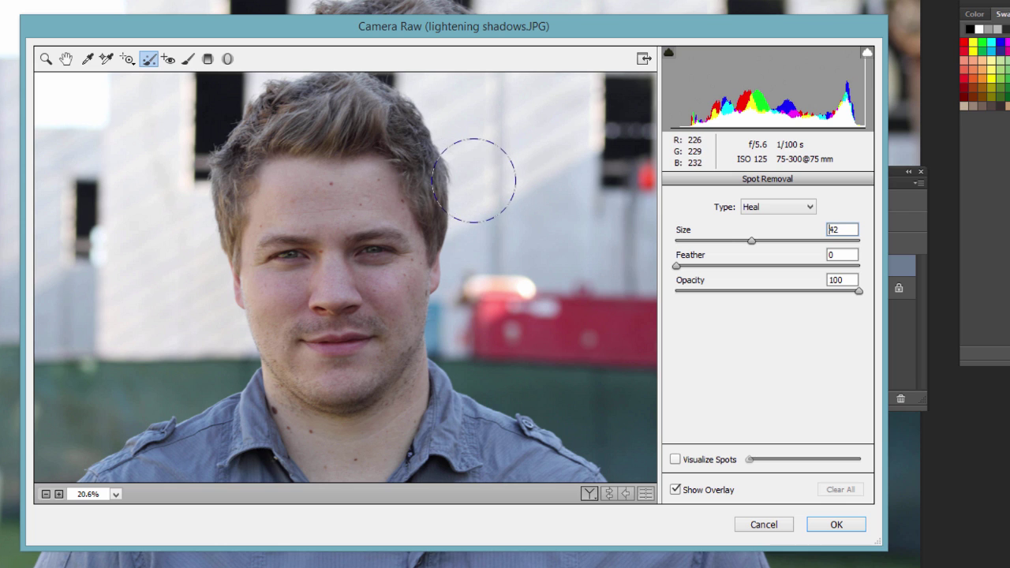
Try the Feather, Opacity and Clone options, settling on Heal type, feather 0, opacity 100.
mouse_move(676, 266)
left_mouse_down()
mouse_move(742, 264)
mouse_move(714, 276)
mouse_move(732, 266)
mouse_move(721, 260)
mouse_move(669, 277)
left_mouse_up()
left_click_drag(858, 293, 874, 309)
left_click(753, 211)
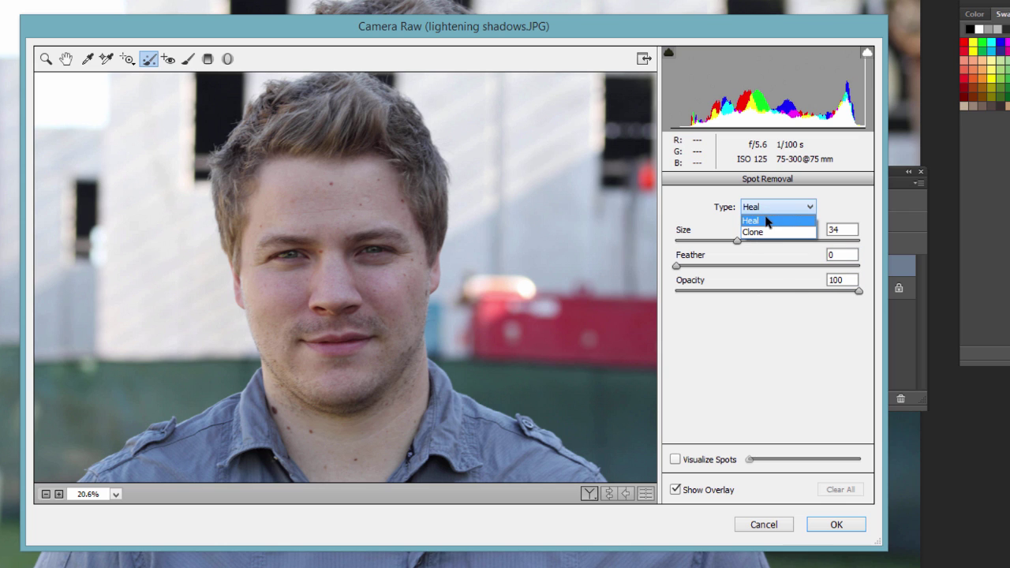
left_click(762, 220)
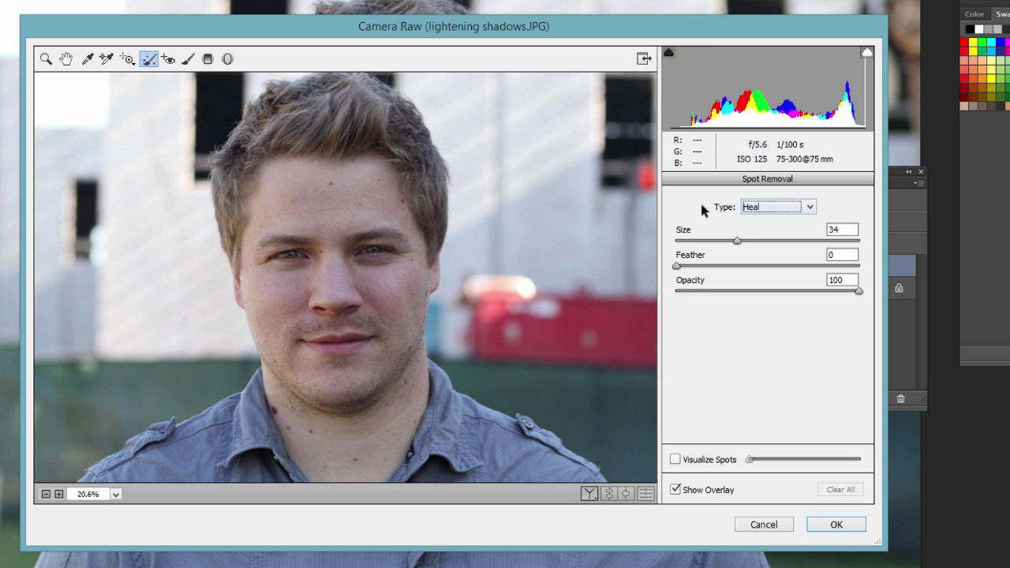
left_click(788, 207)
left_click(771, 239)
mouse_move(677, 265)
left_mouse_down()
mouse_move(746, 268)
mouse_move(675, 266)
left_mouse_up()
left_click(795, 209)
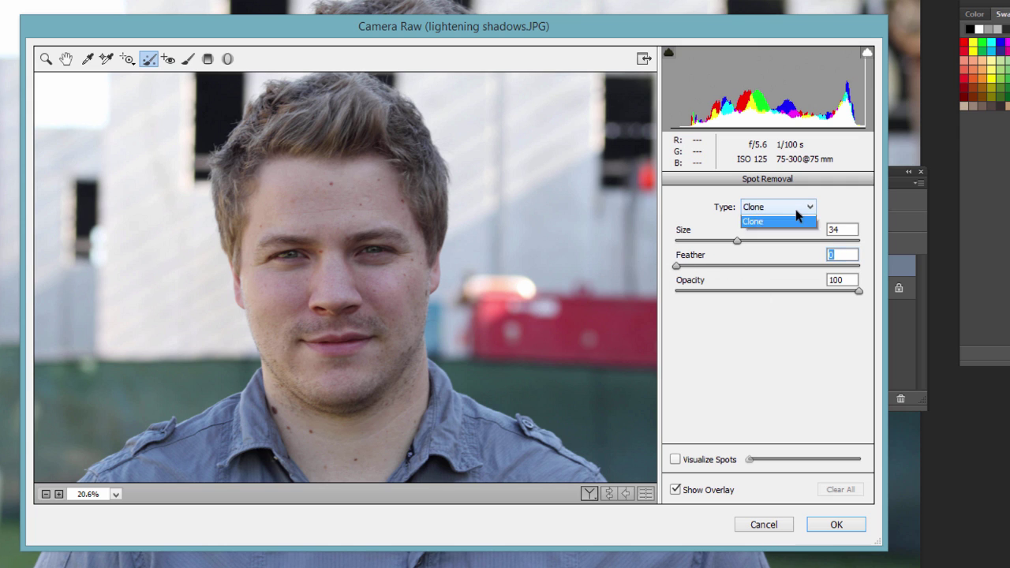
left_click(759, 225)
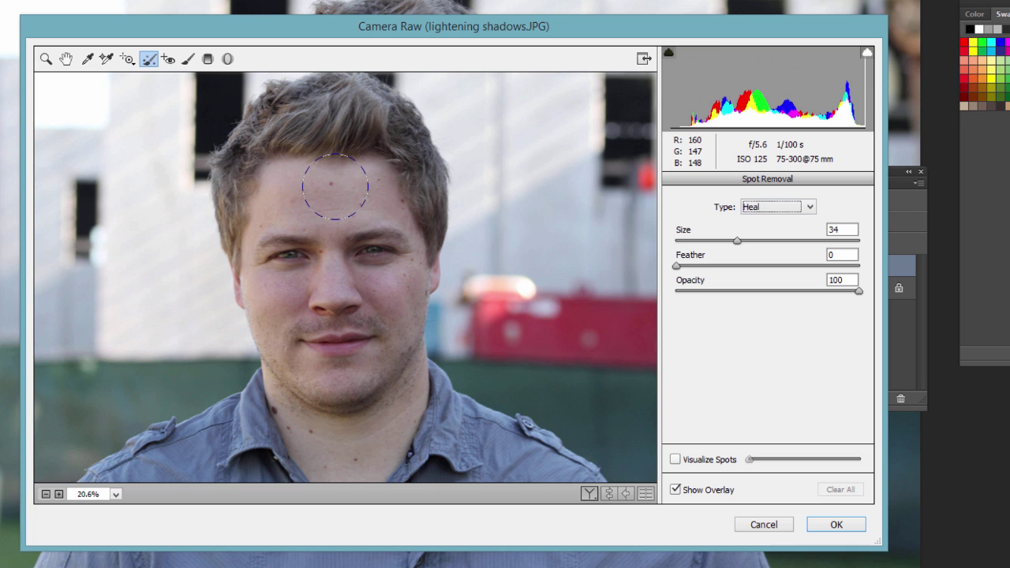
left_click(47, 60)
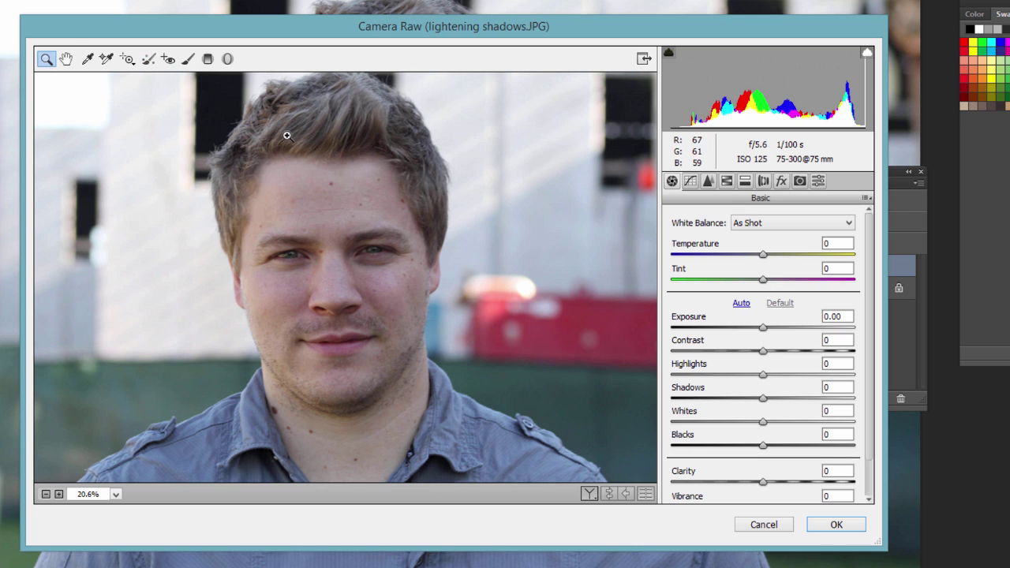
Zoom the Camera Raw preview out to show the whole forehead and return to Spot Removal.
left_click_drag(304, 165, 380, 233)
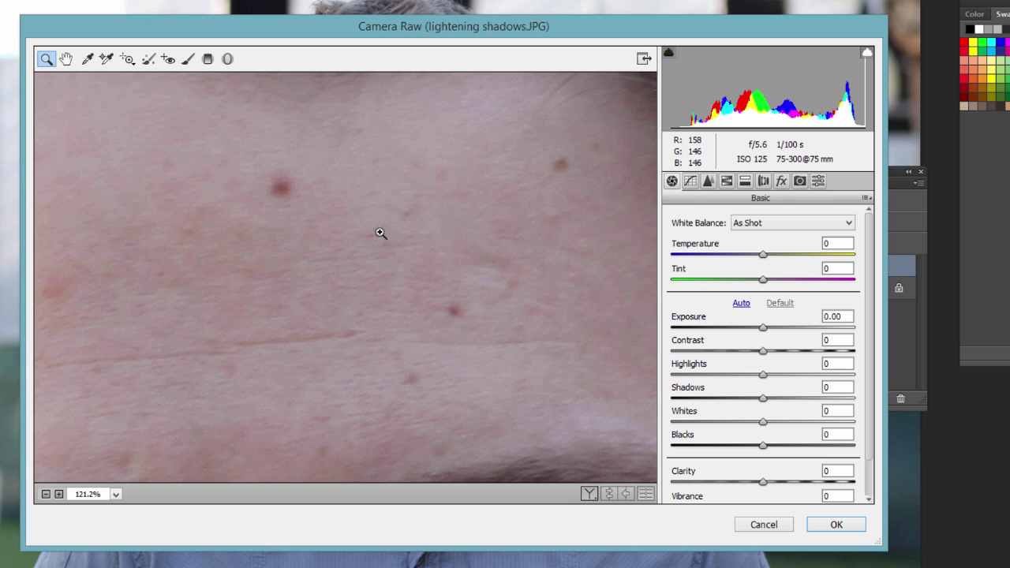
key("ctrl+minus")
key("ctrl+minus")
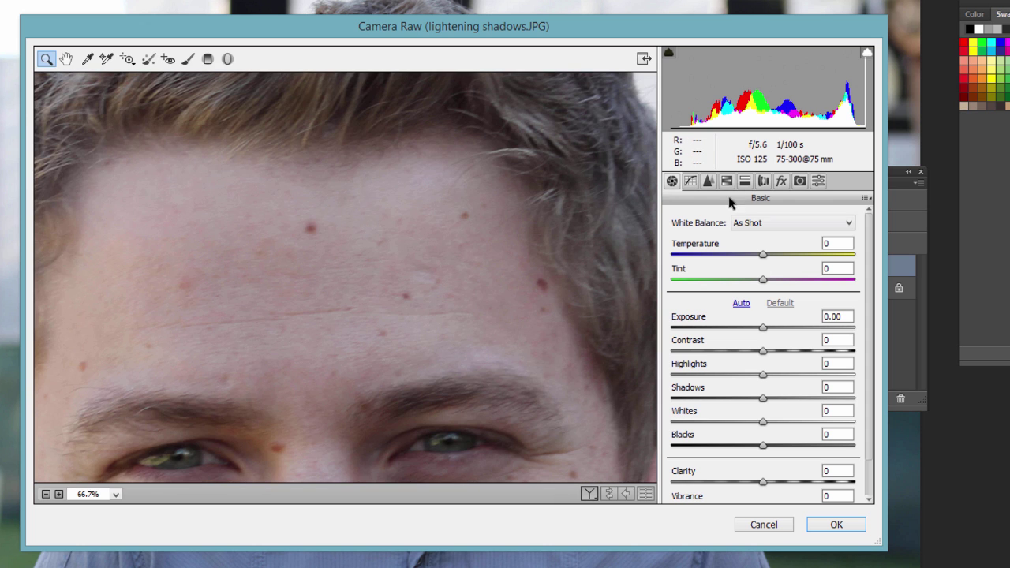
left_click(148, 59)
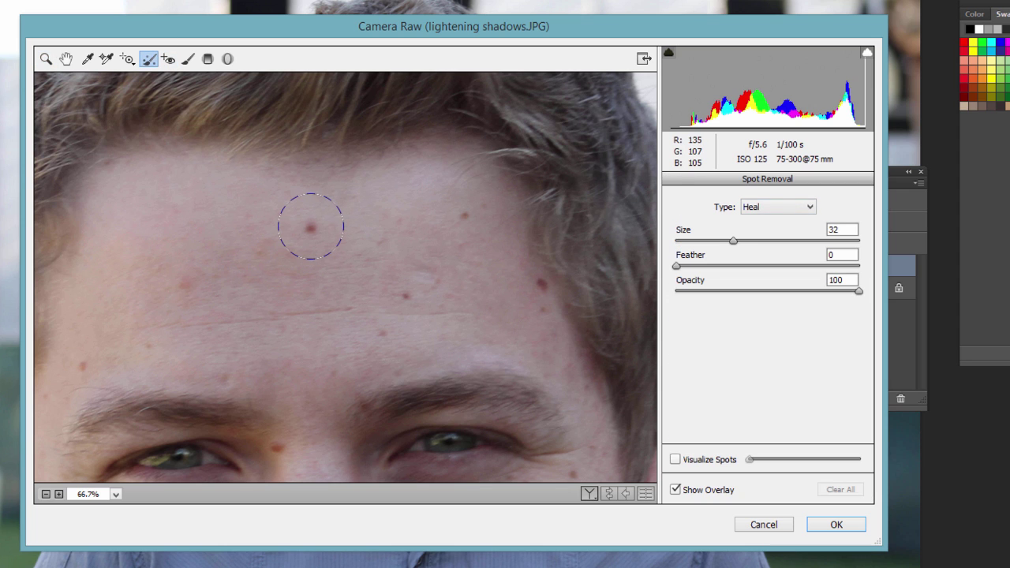
Shrink the brush and heal the mid-forehead blemish, moving its source to nearby clean skin.
key("bracketleft")
key("bracketleft")
key("bracketleft")
key("bracketleft")
key("bracketleft")
key("bracketleft")
key("bracketleft")
left_click(311, 227)
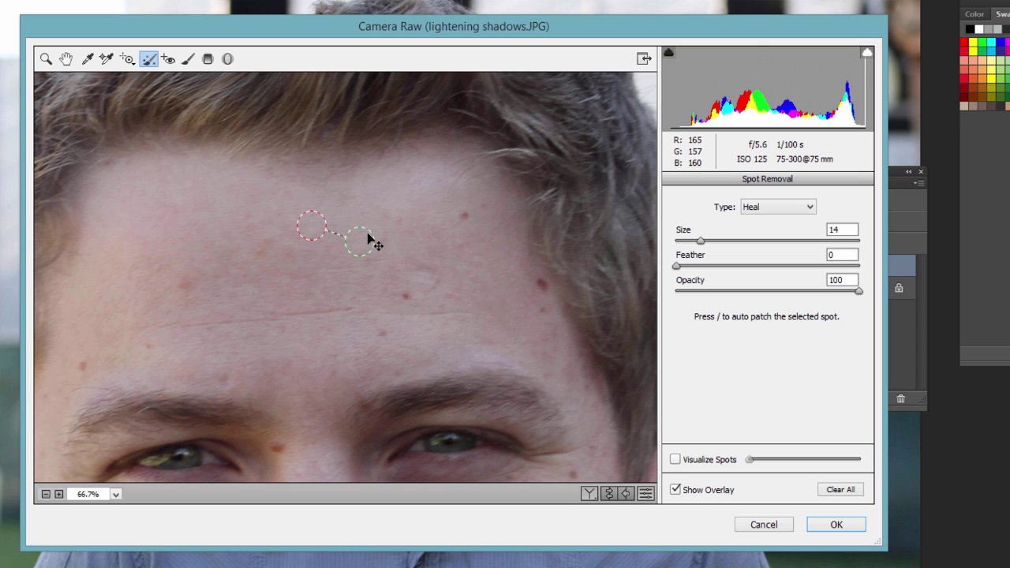
mouse_move(368, 239)
left_mouse_down()
mouse_move(386, 243)
mouse_move(392, 188)
mouse_move(364, 107)
mouse_move(390, 228)
mouse_move(361, 219)
mouse_move(373, 219)
left_mouse_up()
mouse_move(367, 221)
left_mouse_down()
mouse_move(368, 250)
mouse_move(369, 232)
left_mouse_up()
Heal blemishes on the right, upper, lower-centre forehead and left temple, resampling clean skin.
left_click(538, 287)
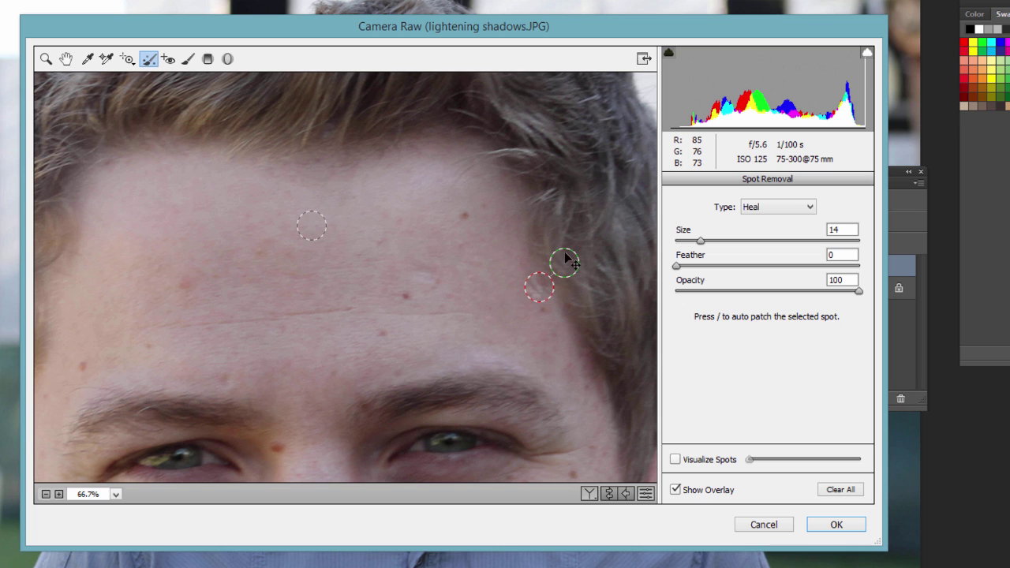
left_click_drag(563, 261, 499, 282)
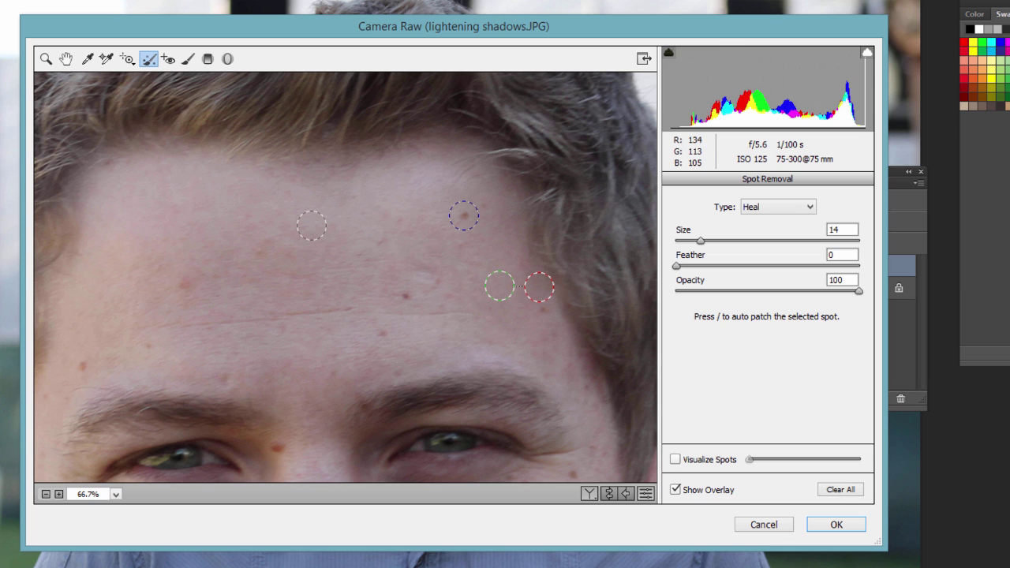
left_click(464, 215)
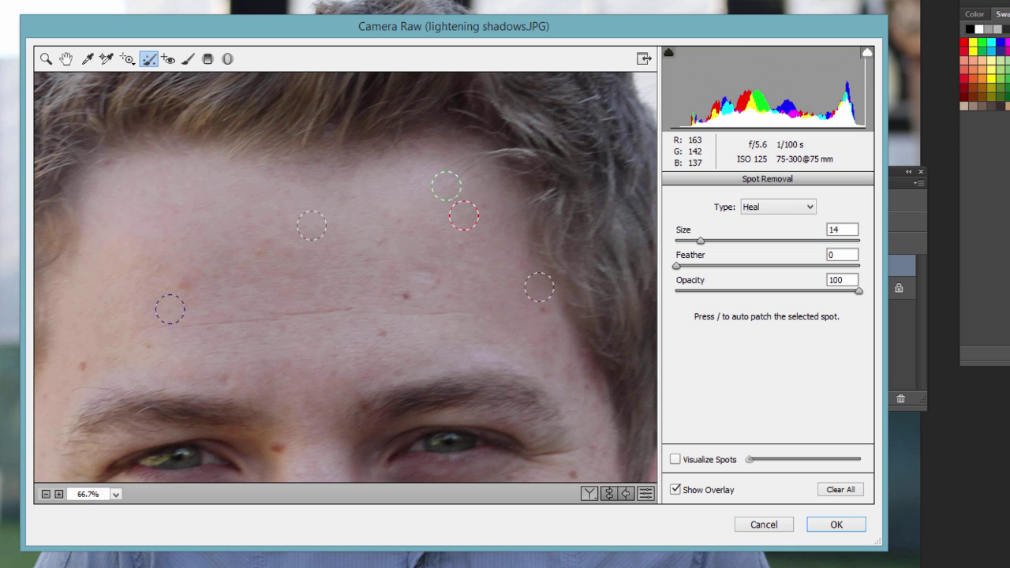
left_click(409, 295)
left_click(77, 366)
left_click(471, 205)
key("ctrl+minus")
key("ctrl+minus")
key("ctrl+minus")
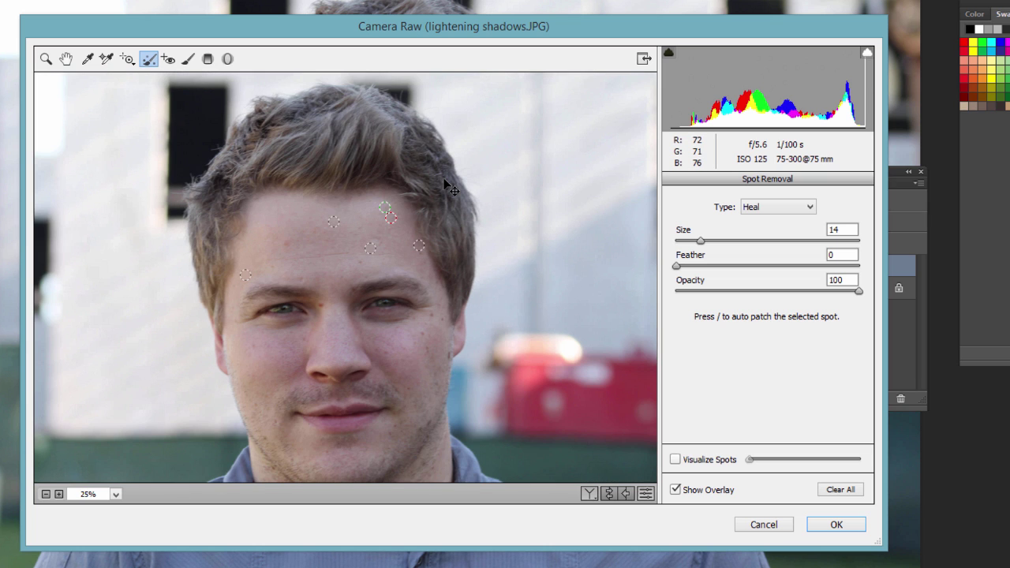
Frame the face and upper body and turn on Visualize Spots with a higher threshold.
key("ctrl+minus")
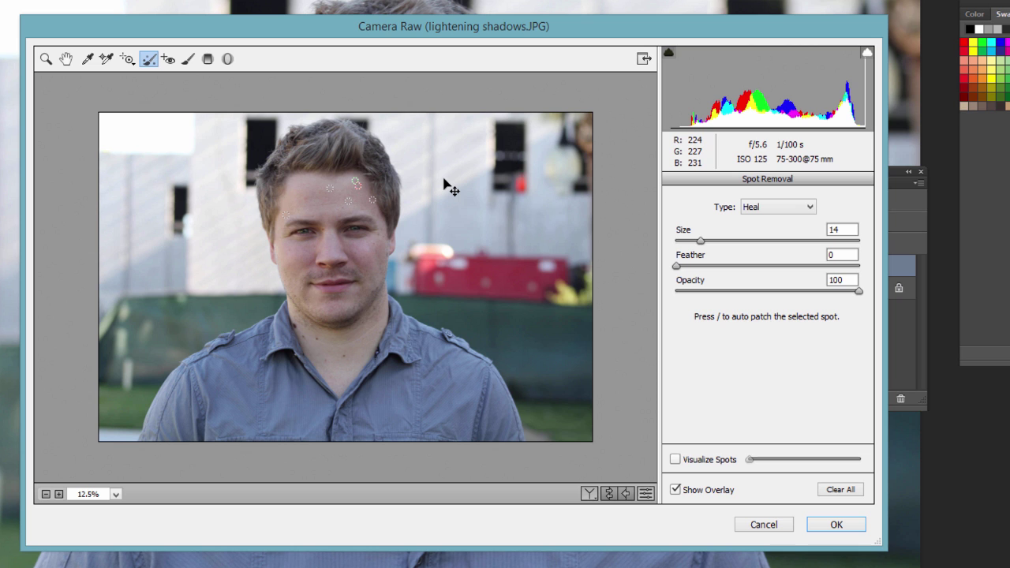
key("ctrl+plus")
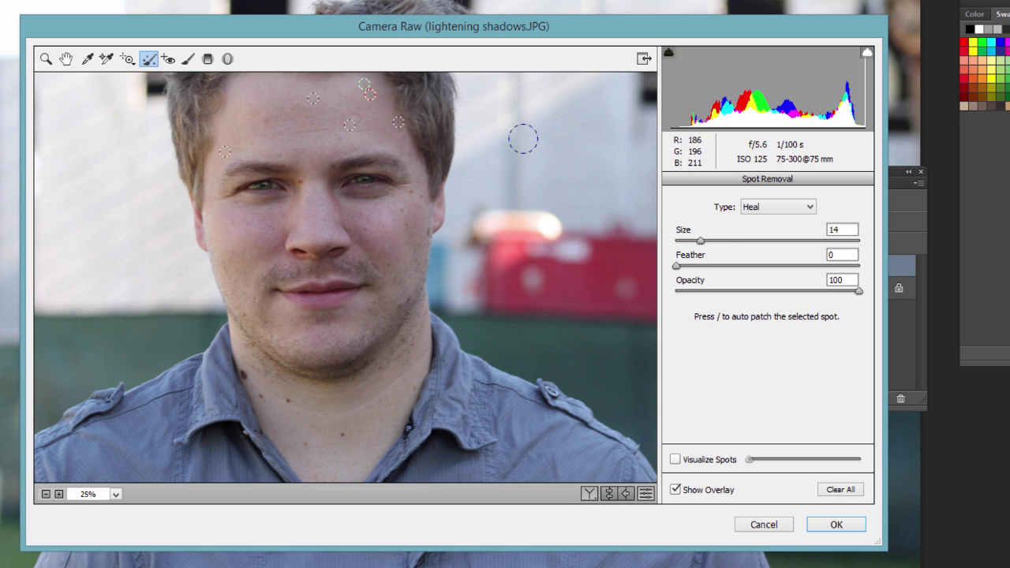
left_click(675, 460)
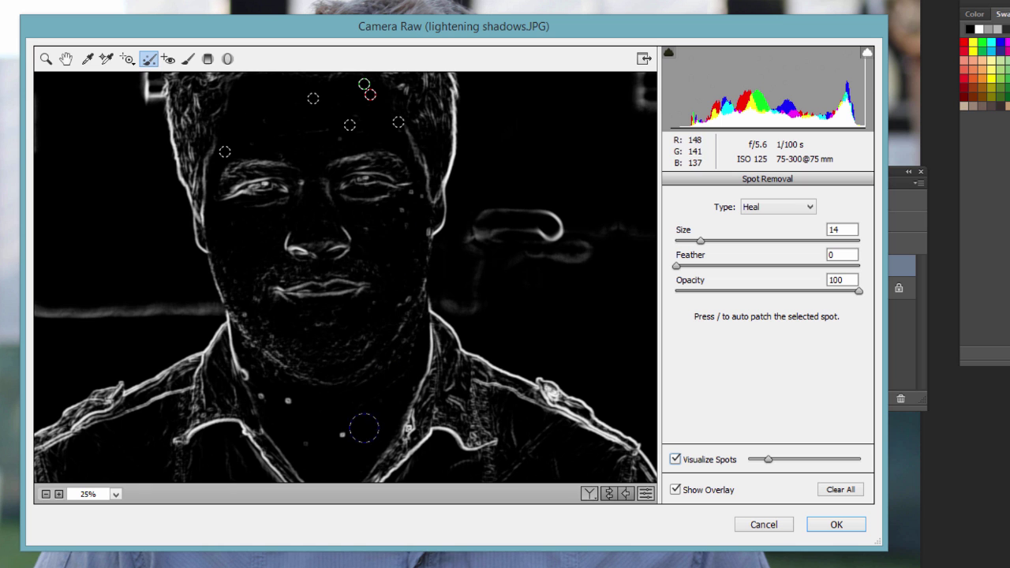
left_click(675, 460)
left_click(675, 460)
left_click_drag(741, 462, 767, 467)
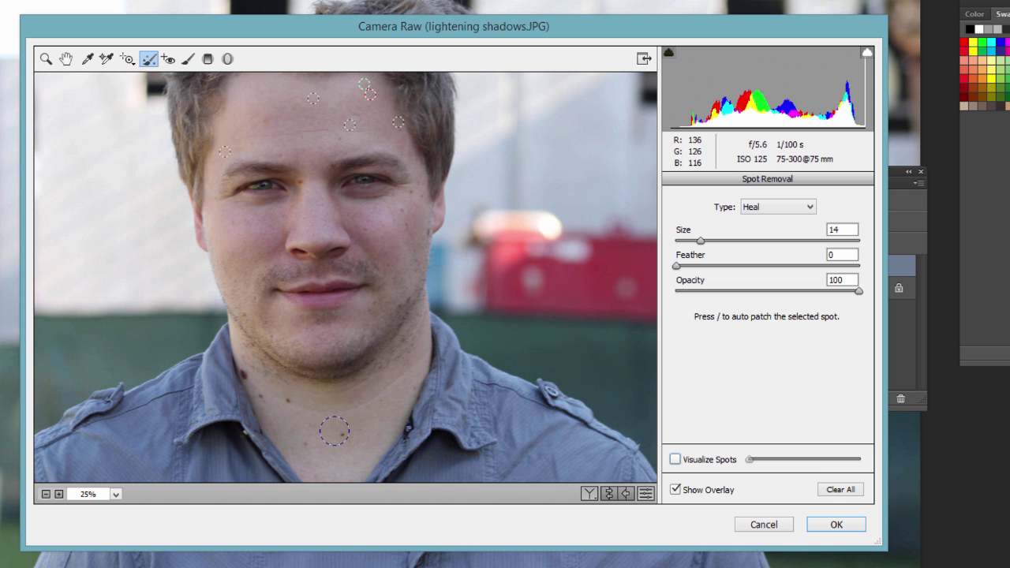
Heal the neck blemishes with a size 6 brush and apply the filter with OK.
key("bracketleft")
key("bracketleft")
key("bracketleft")
key("bracketleft")
left_click_drag(341, 436, 288, 401)
left_click(262, 394)
left_click(243, 372)
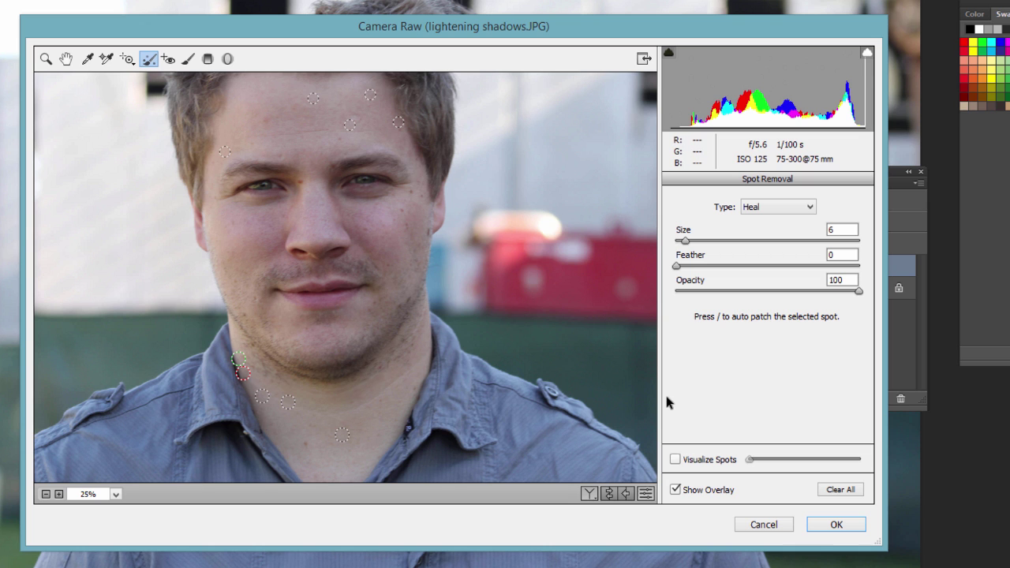
left_click(831, 528)
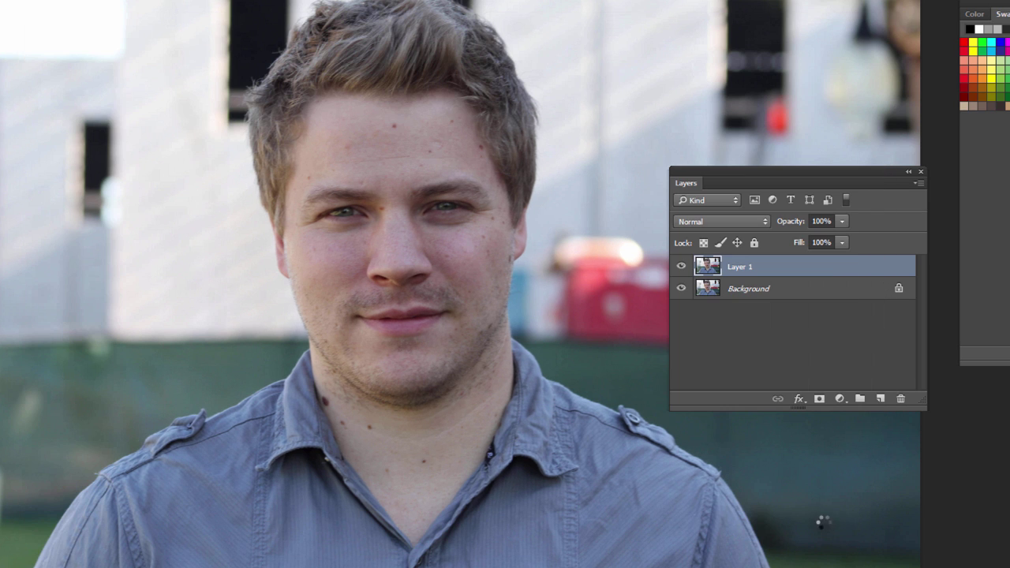
left_click(681, 267)
left_click(682, 270)
left_click(842, 221)
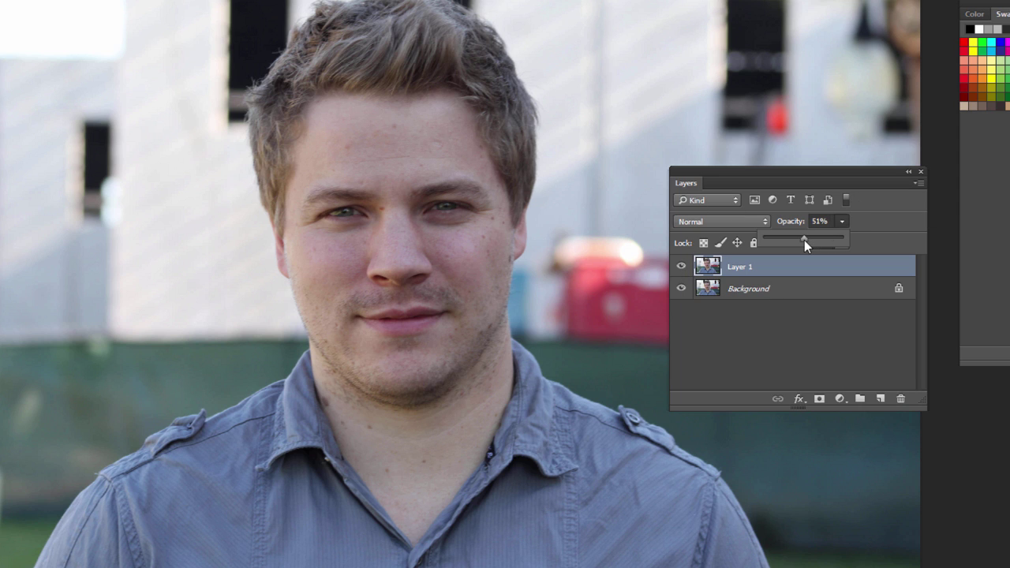
left_click(865, 216)
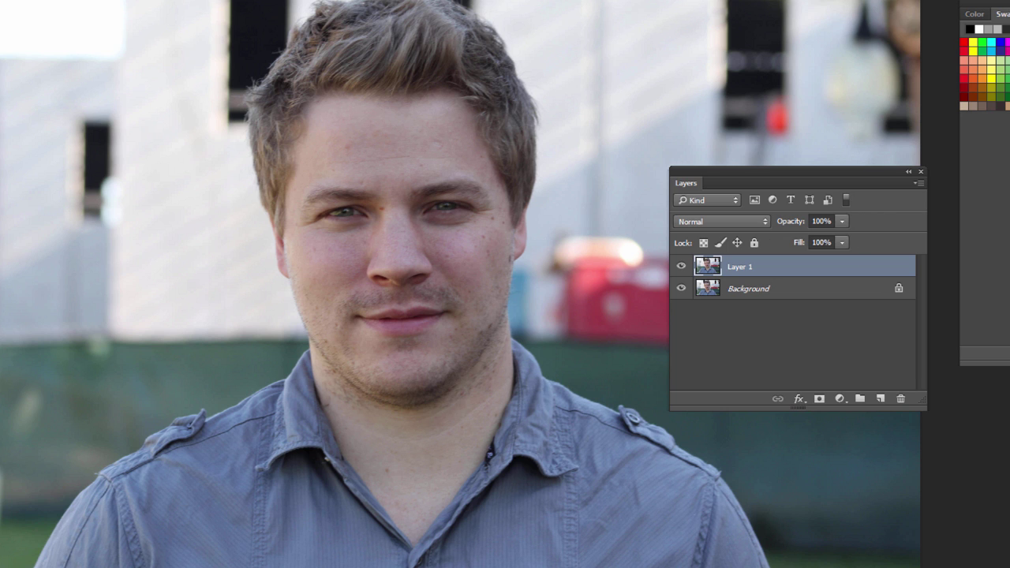